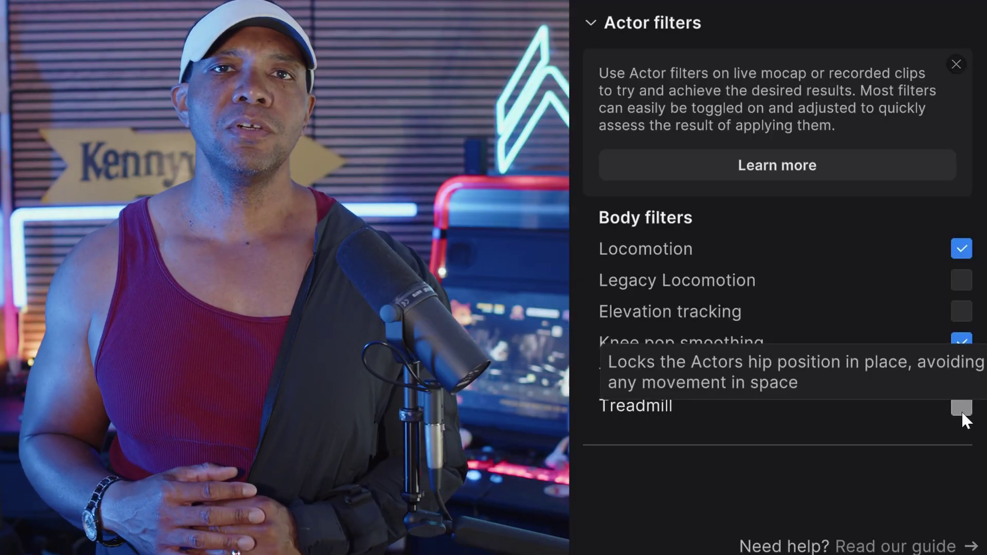
{"action": "left_click", "coordinate": [964, 410]}
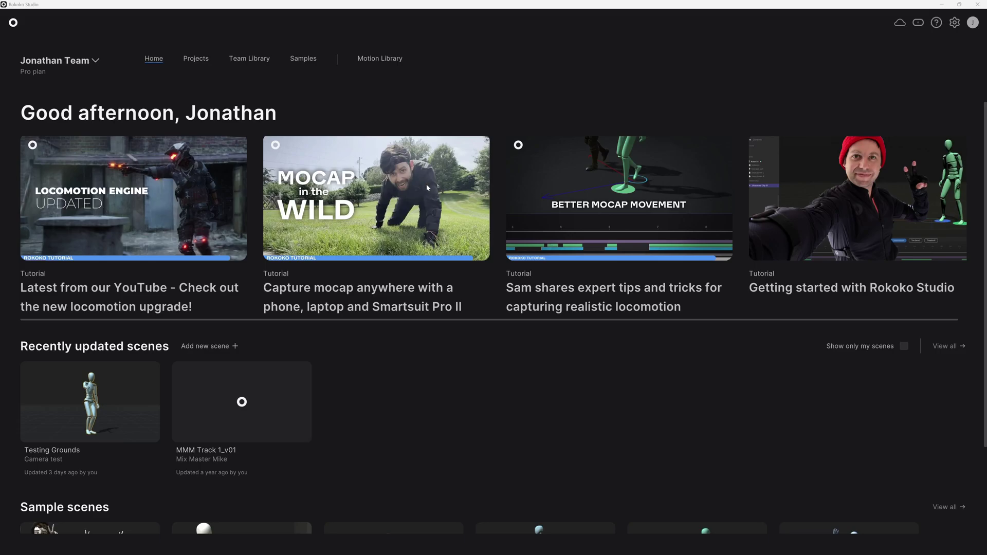
Open the zapper clip in the Testing Grounds scene and trim its start to about 18.7 seconds
{"action": "left_click", "coordinate": [97, 415]}
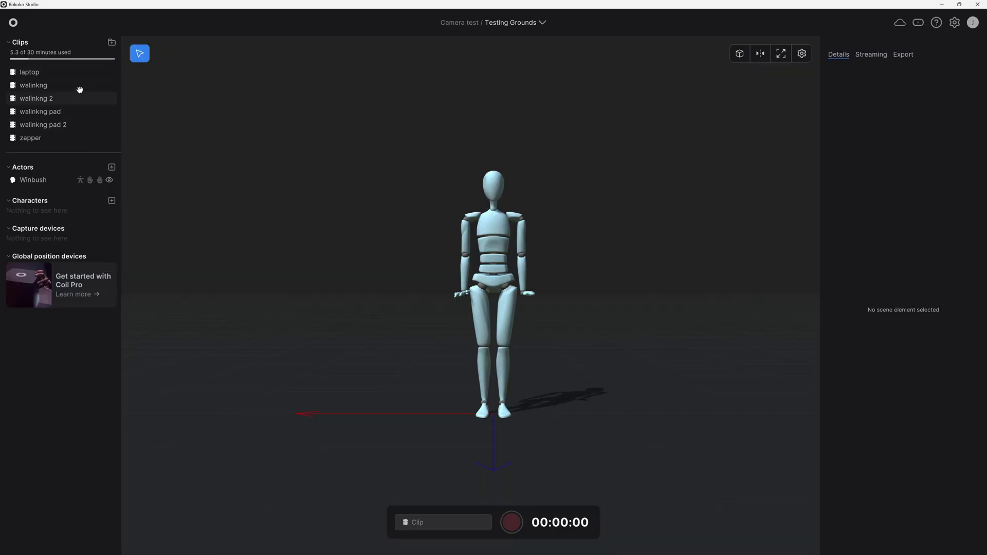
{"action": "double_click", "coordinate": [33, 139]}
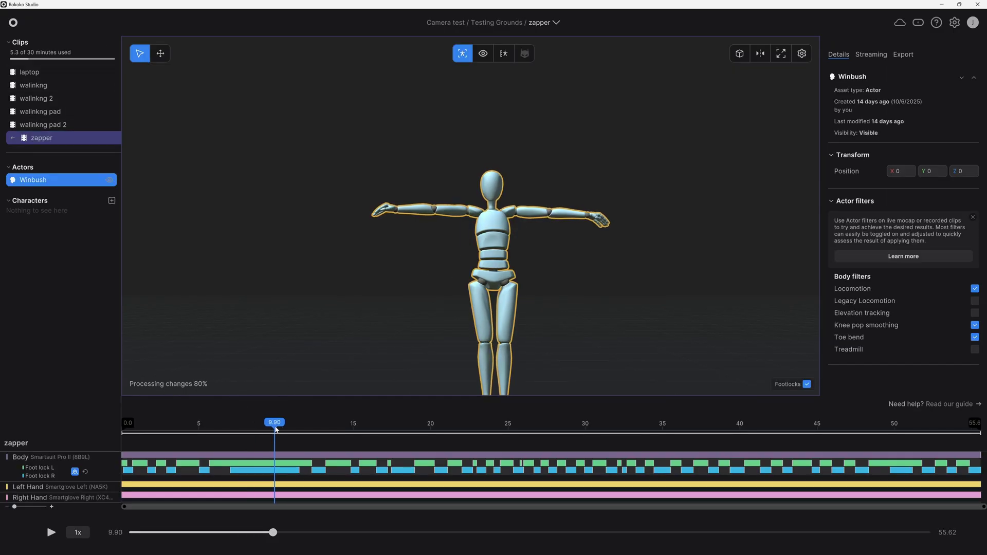
{"action": "left_click_drag", "start_coordinate": [311, 429], "coordinate": [411, 429]}
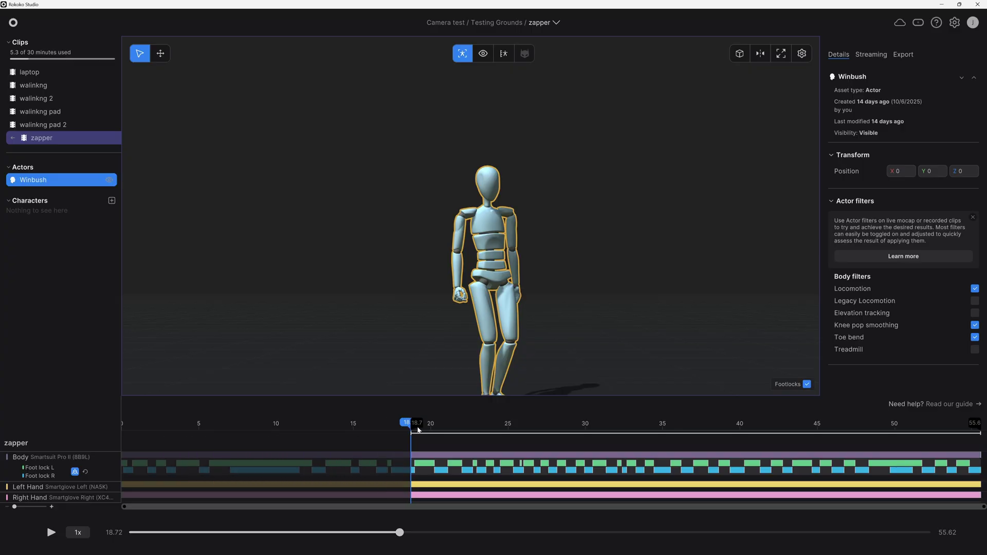
Play back the trimmed zapper clip, pause it, and check what the Treadmill body filter does
{"action": "left_click", "coordinate": [51, 533]}
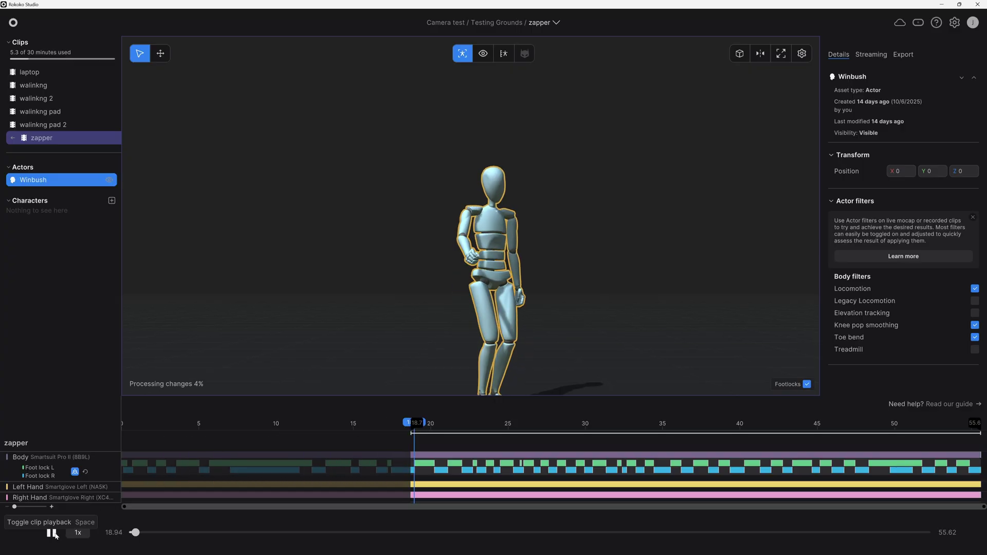
{"action": "left_click_drag", "start_coordinate": [333, 270], "coordinate": [324, 289]}
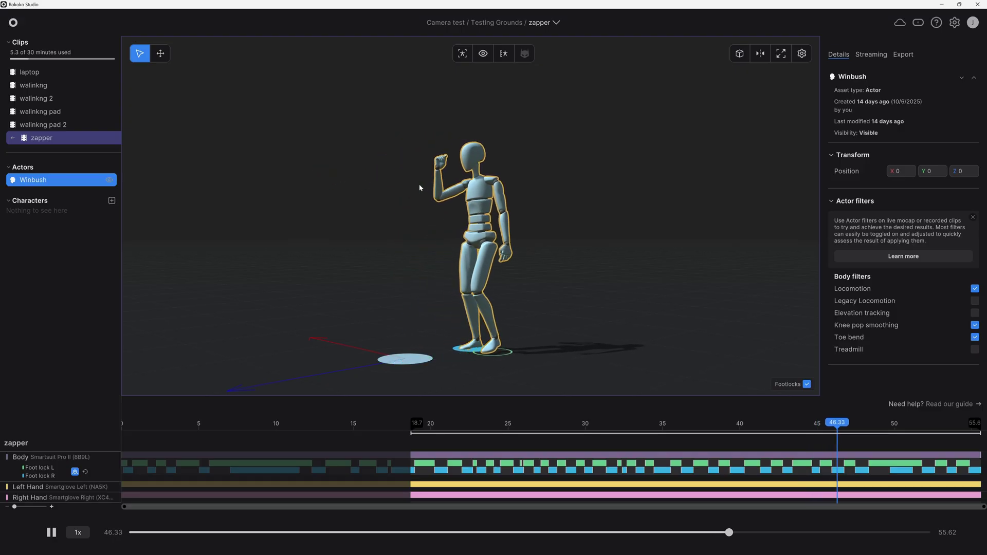
{"action": "left_click", "coordinate": [59, 527]}
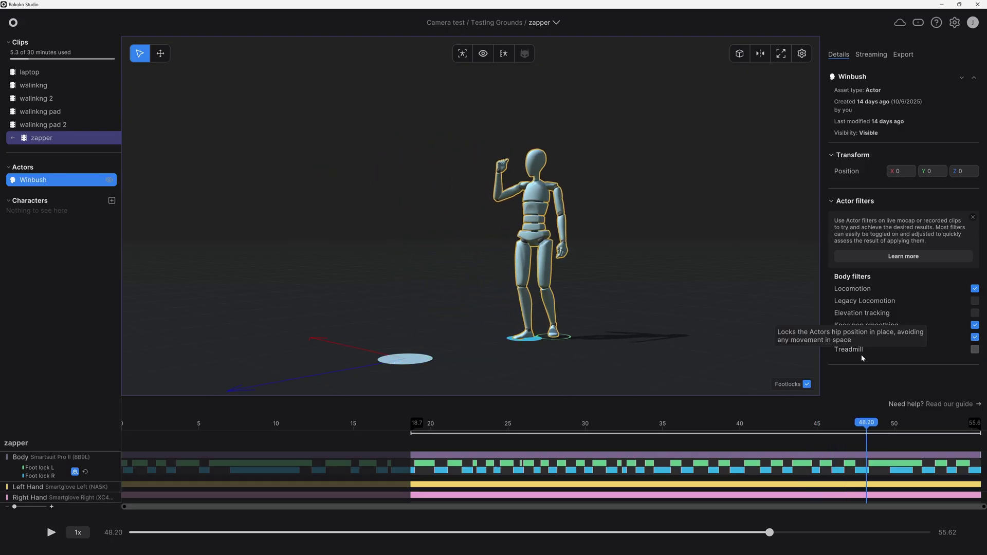
{"action": "mouse_move", "coordinate": [864, 355]}
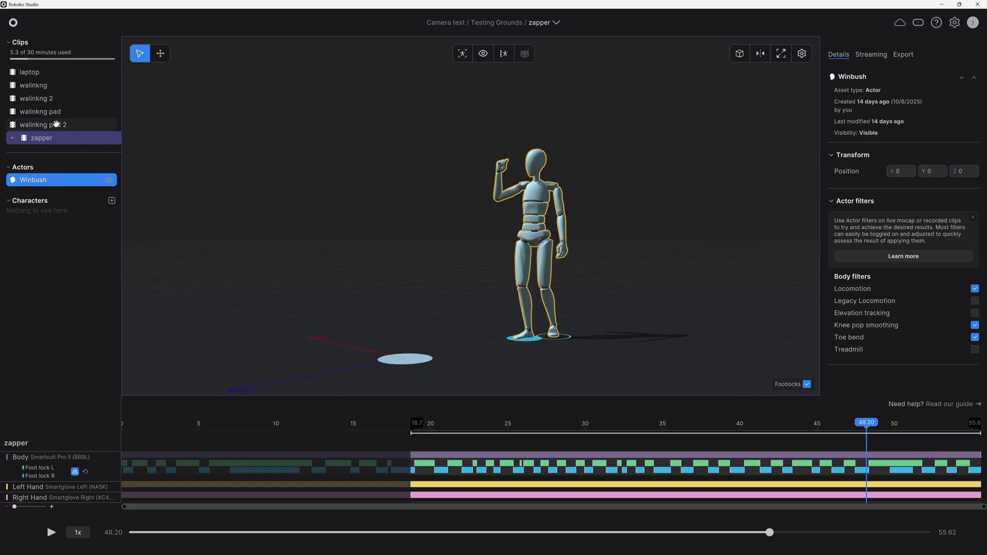
Open the walinkng pad clip and trim it to the range from about 19.0 to 24.9 seconds
{"action": "left_click", "coordinate": [63, 125]}
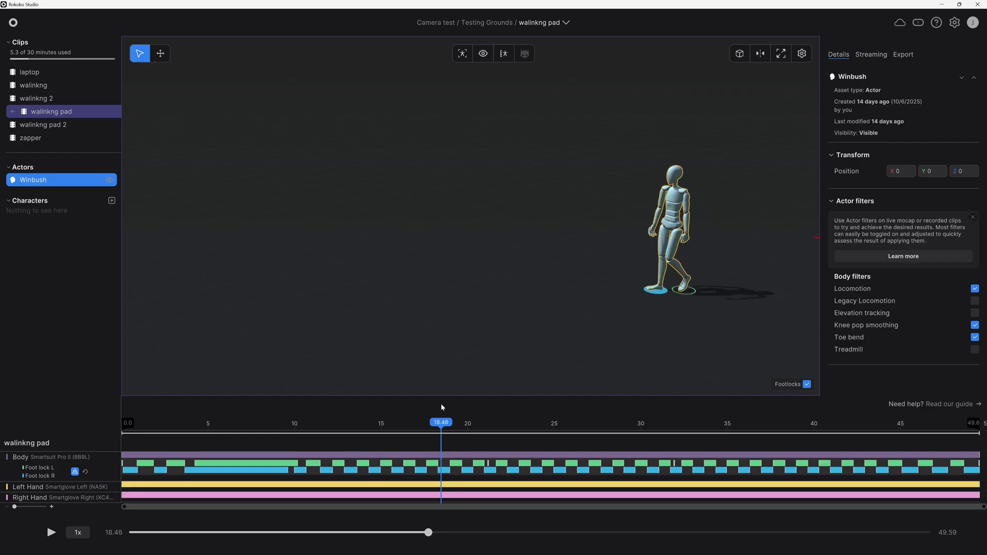
{"action": "left_click_drag", "start_coordinate": [440, 403], "coordinate": [452, 428]}
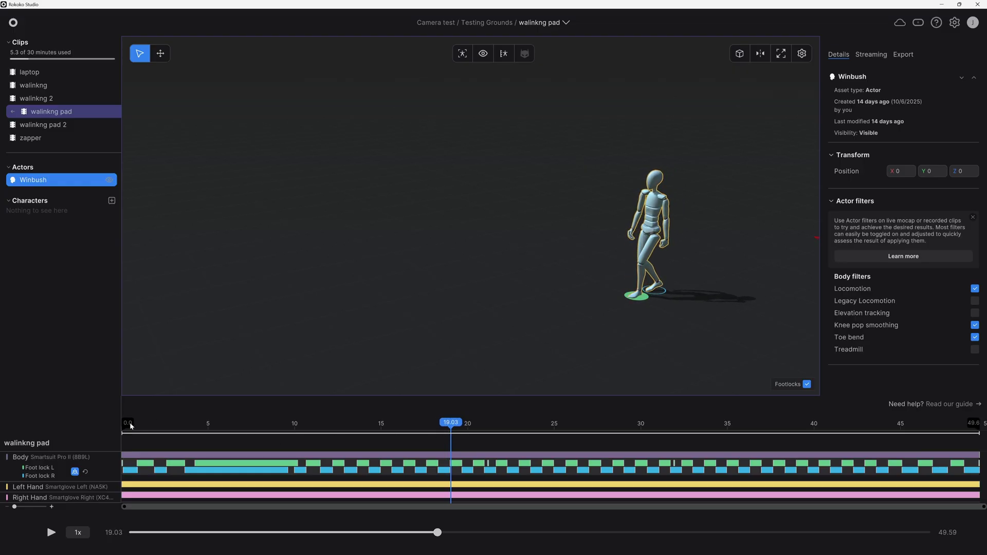
{"action": "left_click_drag", "start_coordinate": [175, 429], "coordinate": [555, 437]}
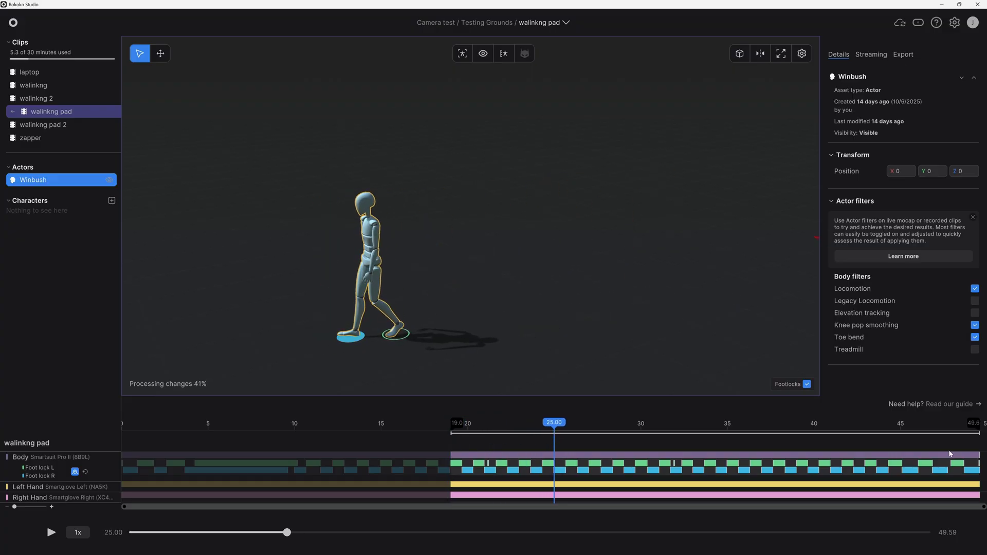
{"action": "left_click_drag", "start_coordinate": [976, 426], "coordinate": [555, 451]}
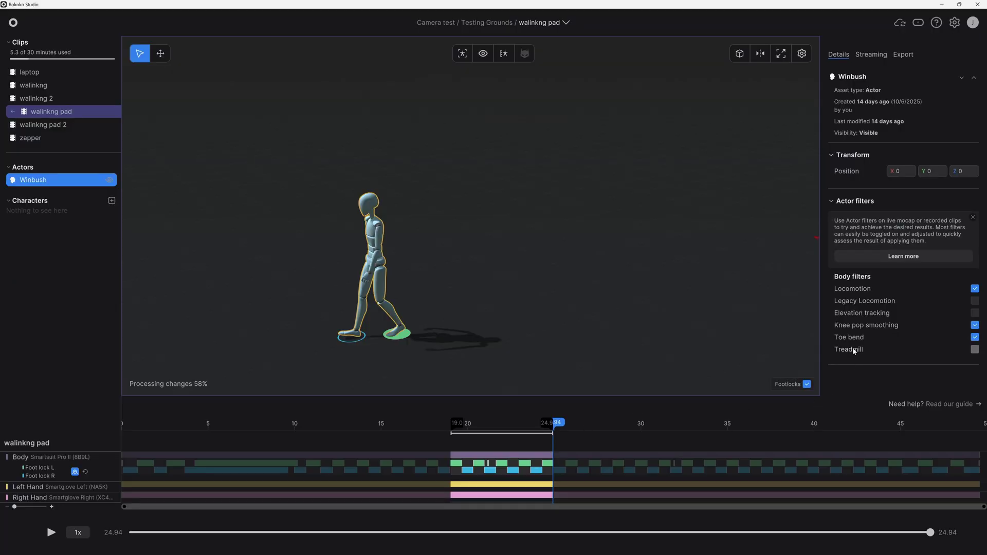
Enable the Treadmill body filter for the actor and play back the walk with the camera following the actor
{"action": "left_click", "coordinate": [974, 351]}
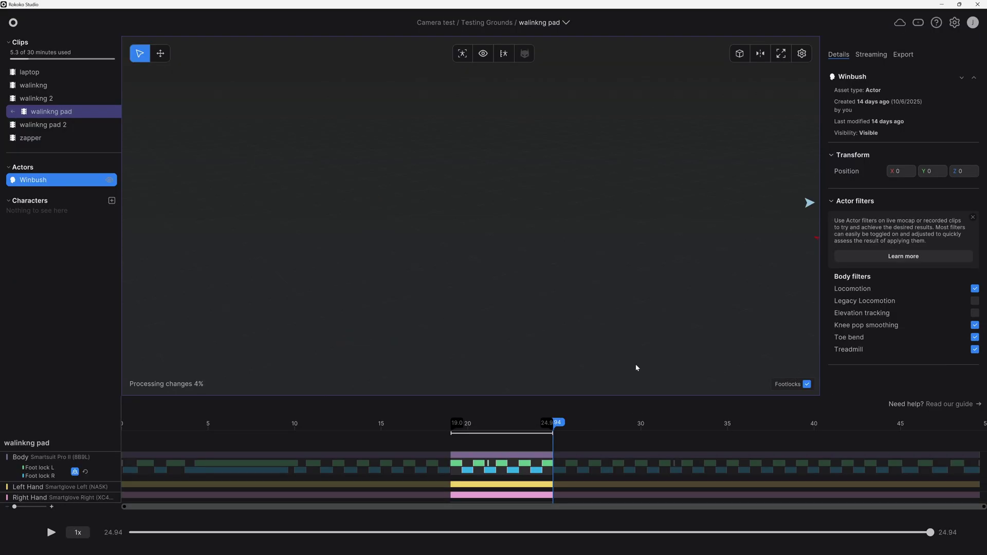
{"action": "left_click", "coordinate": [462, 55]}
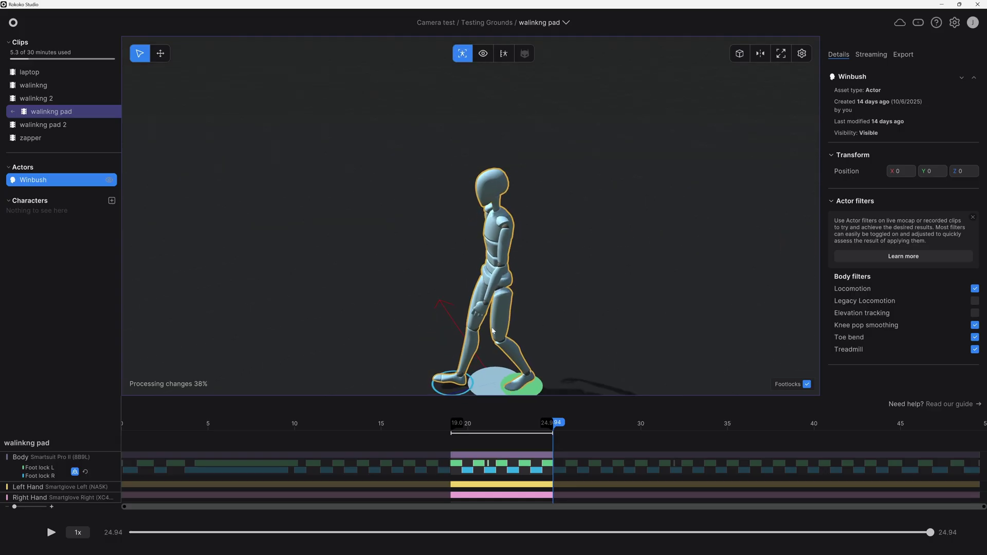
{"action": "left_click", "coordinate": [51, 532]}
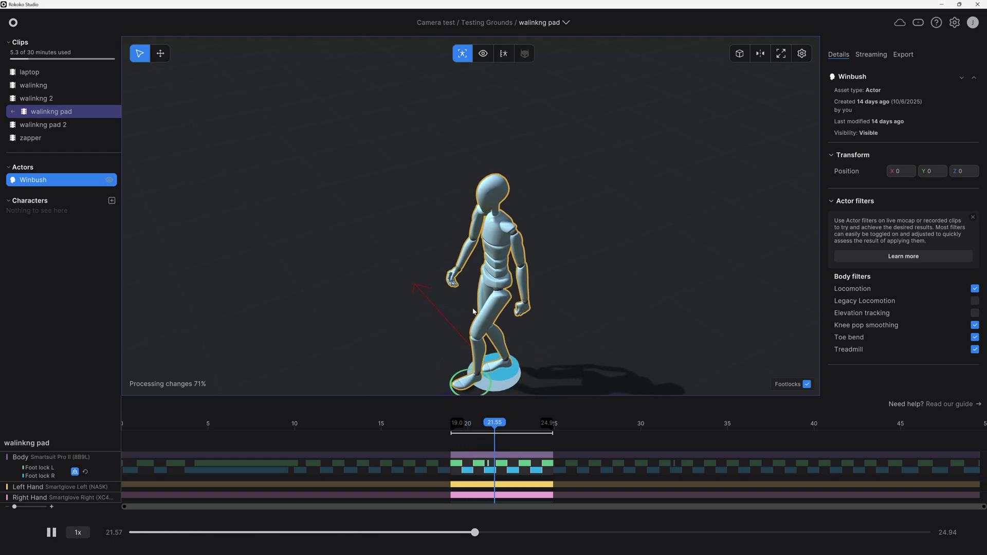
{"action": "key", "text": "f"}
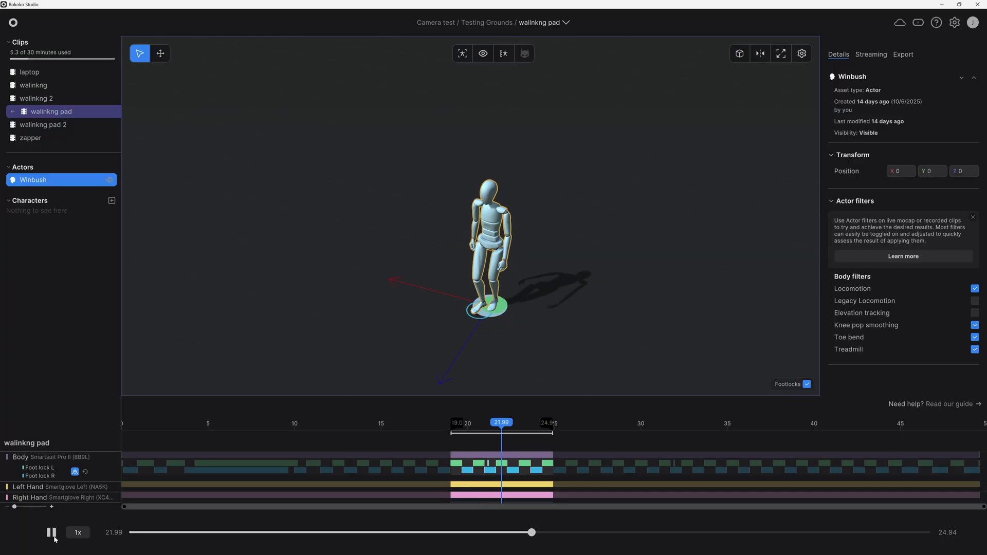
{"action": "left_click", "coordinate": [54, 534]}
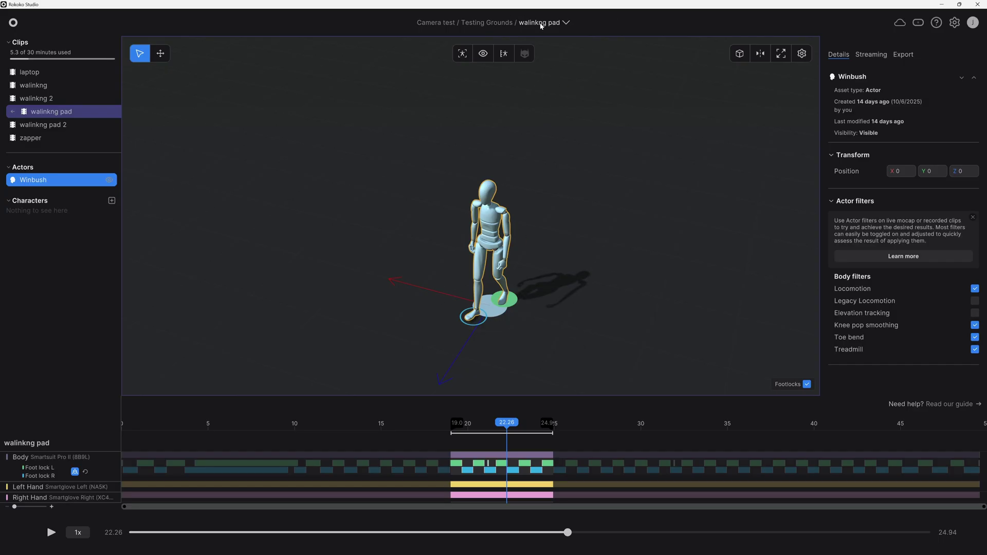
Close the scene, switch to Rokoko Studio Preview, and open the Walinkng 2 clip of the Testing Grounds scene
{"action": "left_click", "coordinate": [566, 23]}
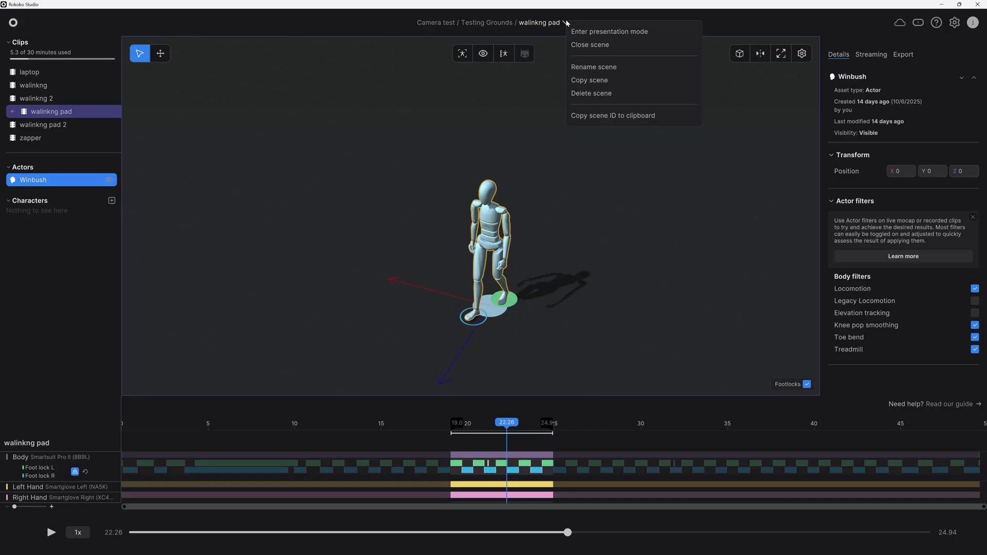
{"action": "left_click", "coordinate": [596, 45]}
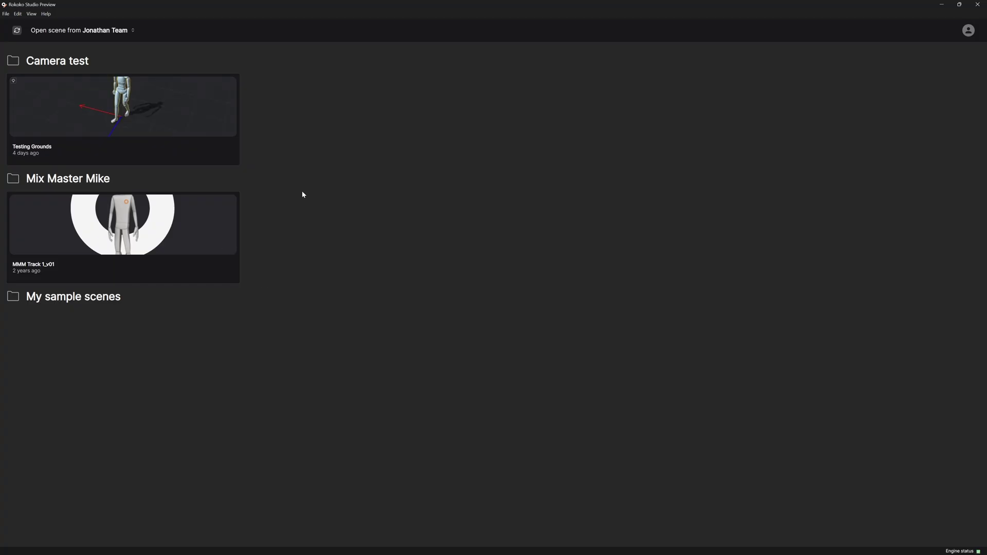
{"action": "left_click", "coordinate": [112, 109]}
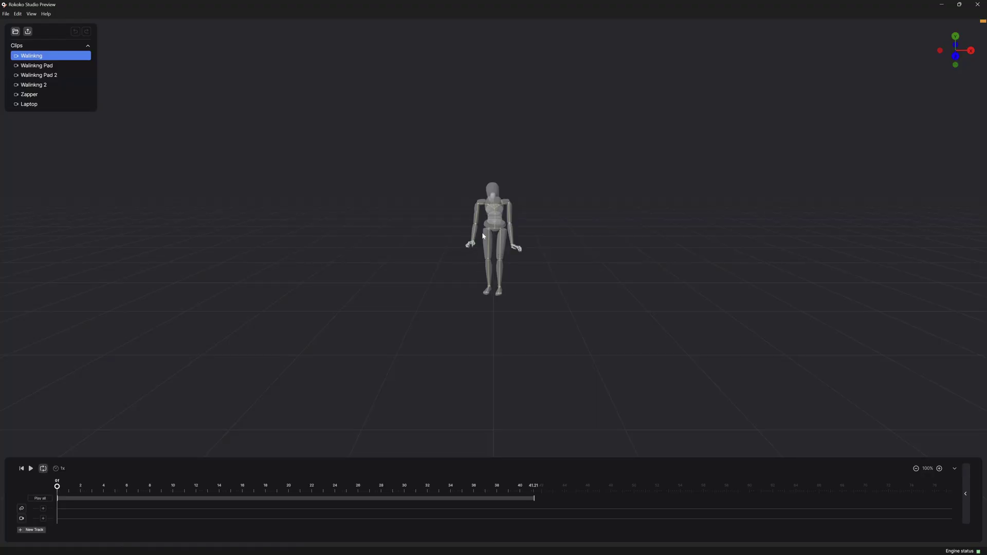
{"action": "left_click", "coordinate": [72, 86]}
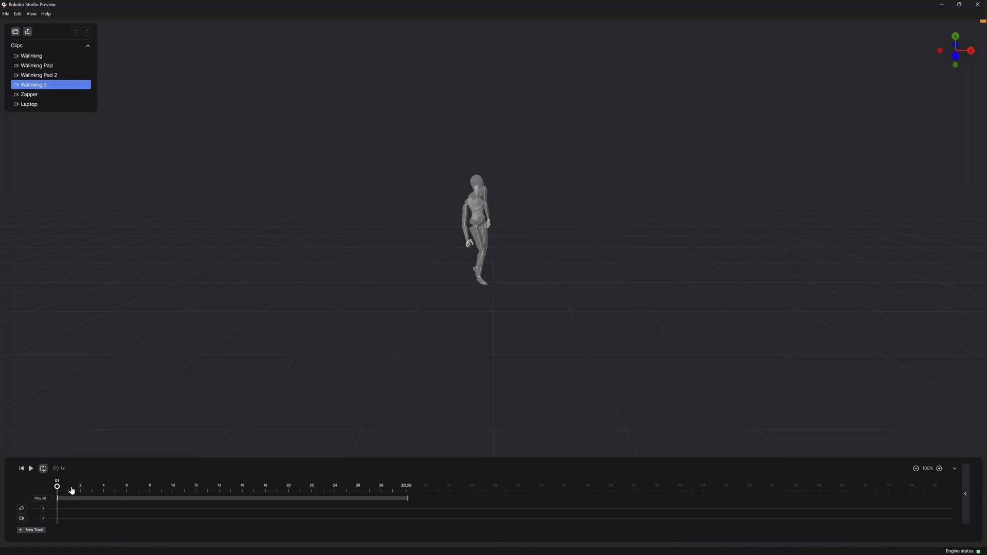
Limit the Walinkng 2 clip's playback range to about 11.6–20 seconds, play it back, and return to the range start
{"action": "left_click_drag", "start_coordinate": [72, 490], "coordinate": [79, 490]}
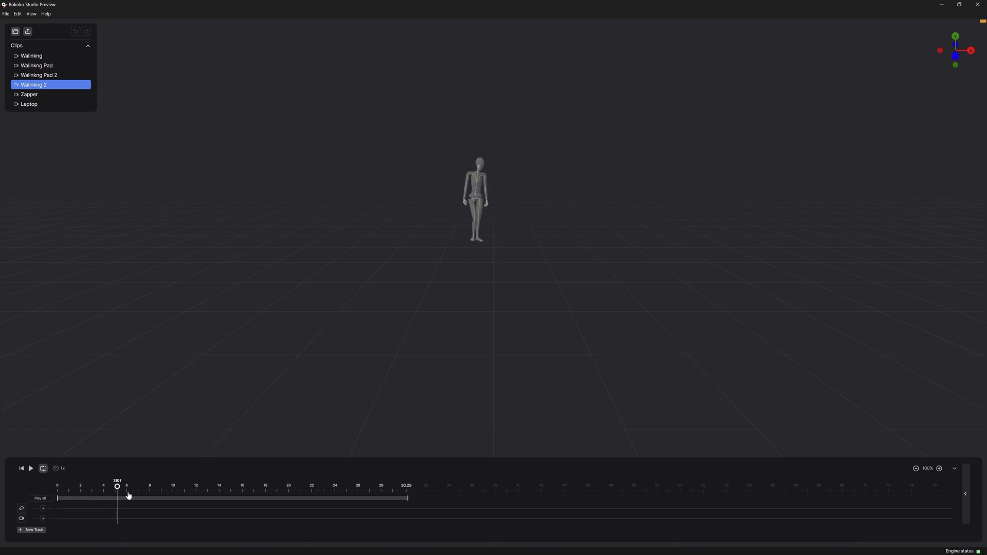
{"action": "left_click_drag", "start_coordinate": [179, 501], "coordinate": [186, 502]}
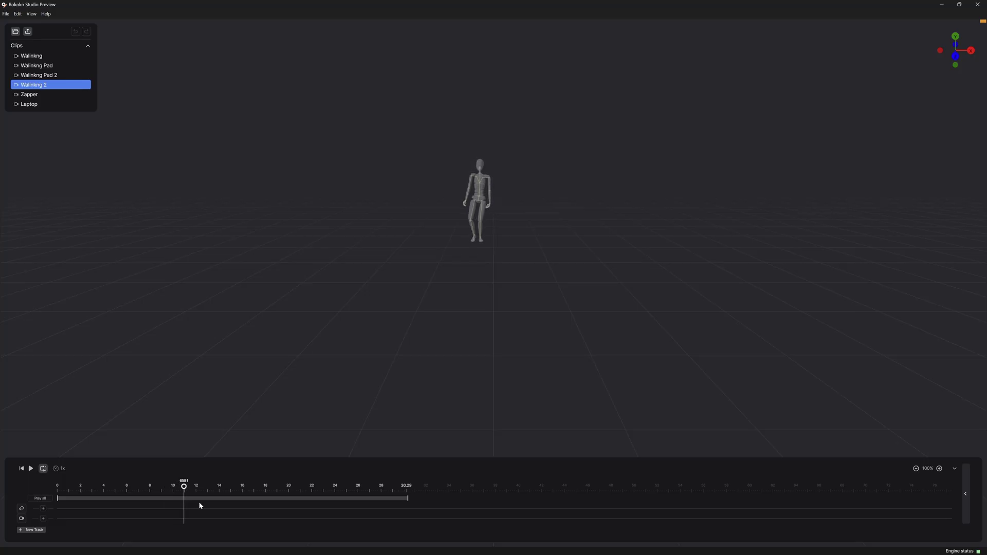
{"action": "left_click_drag", "start_coordinate": [200, 505], "coordinate": [207, 508]}
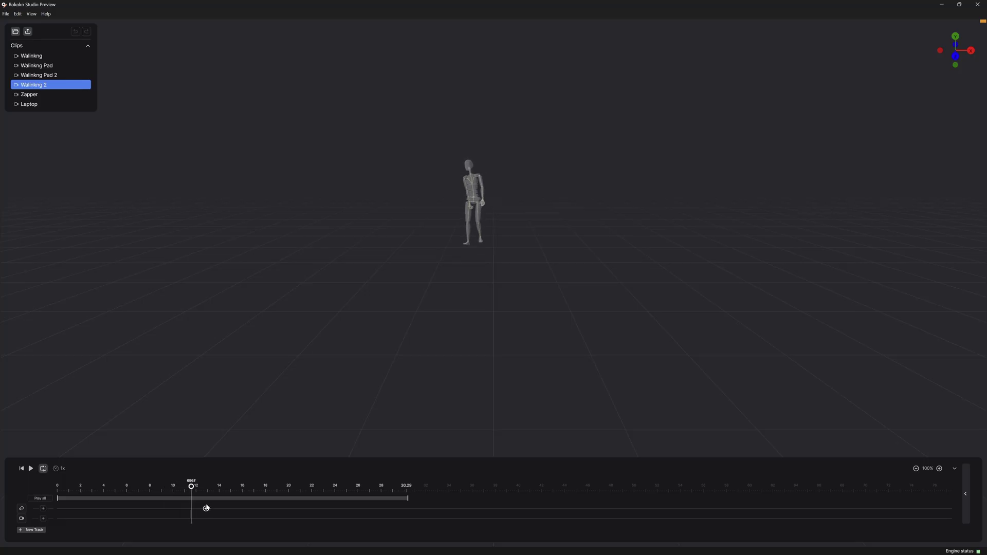
{"action": "scroll", "coordinate": [461, 495], "scroll_direction": "up", "scroll_amount": 2}
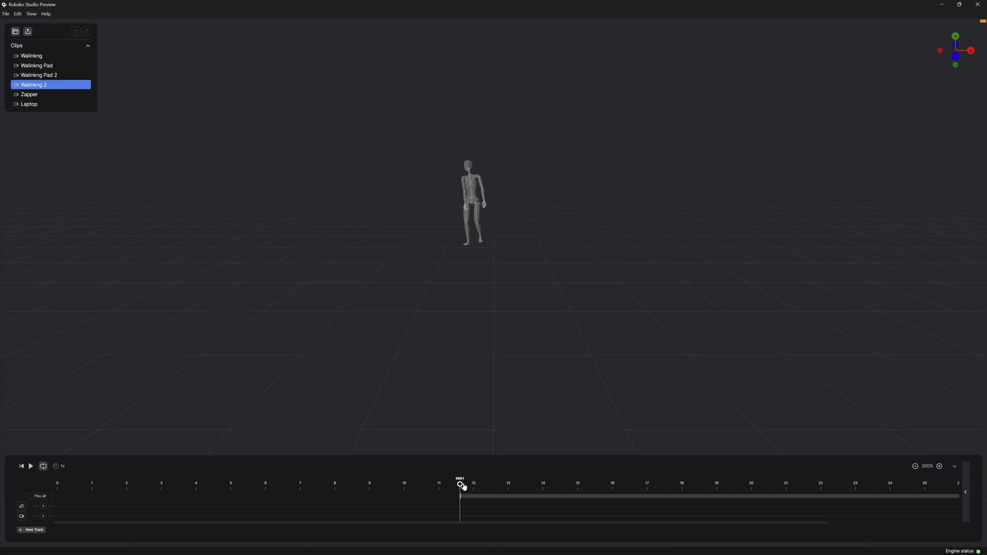
{"action": "left_click_drag", "start_coordinate": [578, 493], "coordinate": [748, 517]}
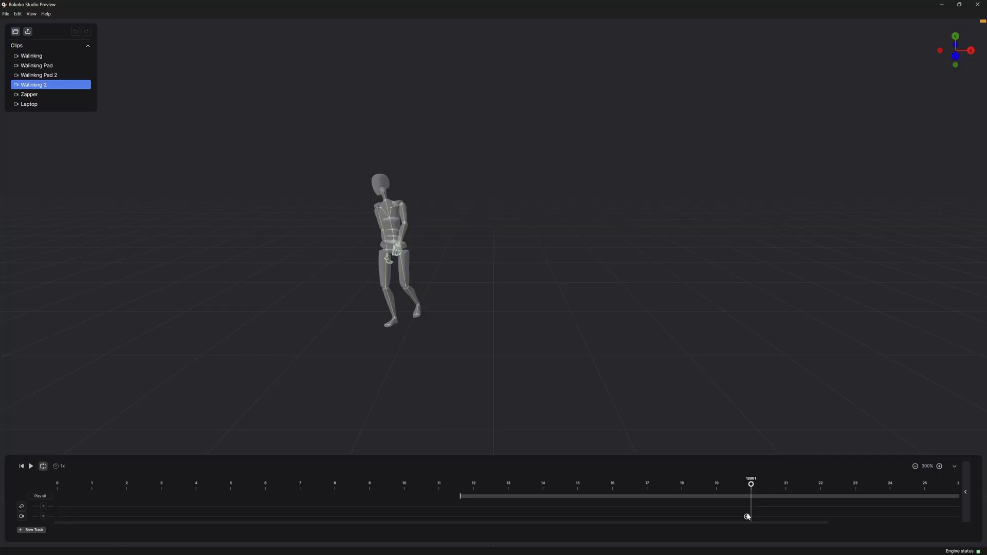
{"action": "left_click", "coordinate": [938, 467]}
{"action": "left_click", "coordinate": [915, 467]}
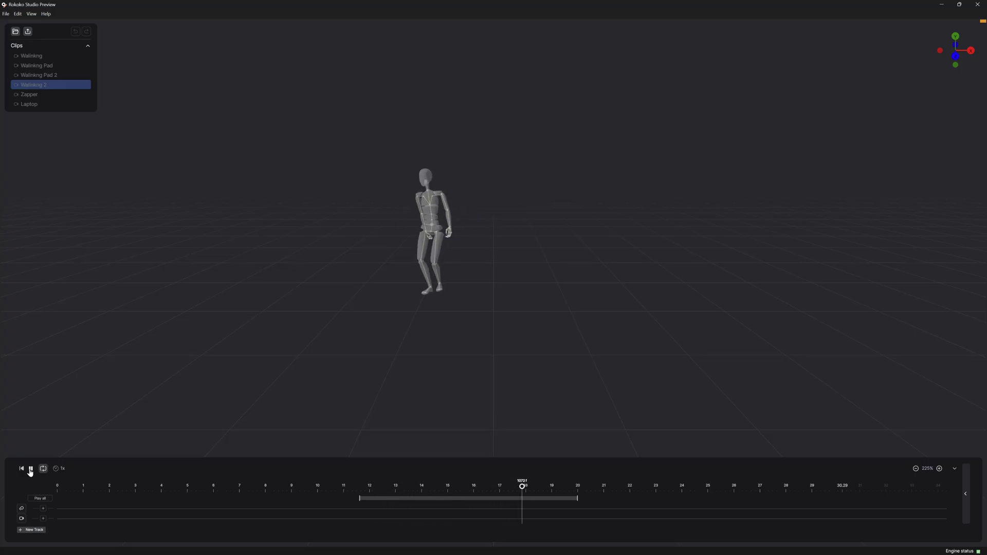
{"action": "left_click", "coordinate": [29, 468]}
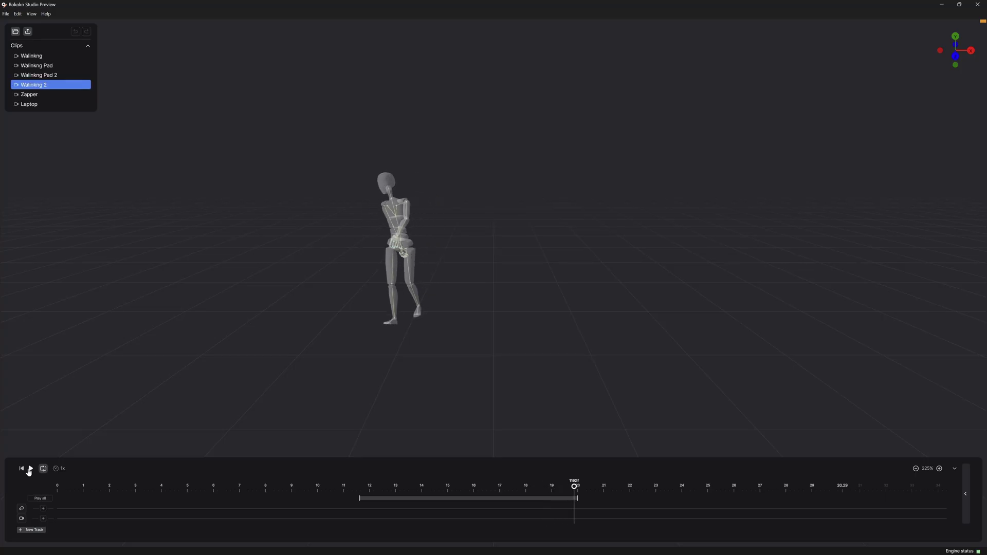
{"action": "left_click", "coordinate": [21, 468]}
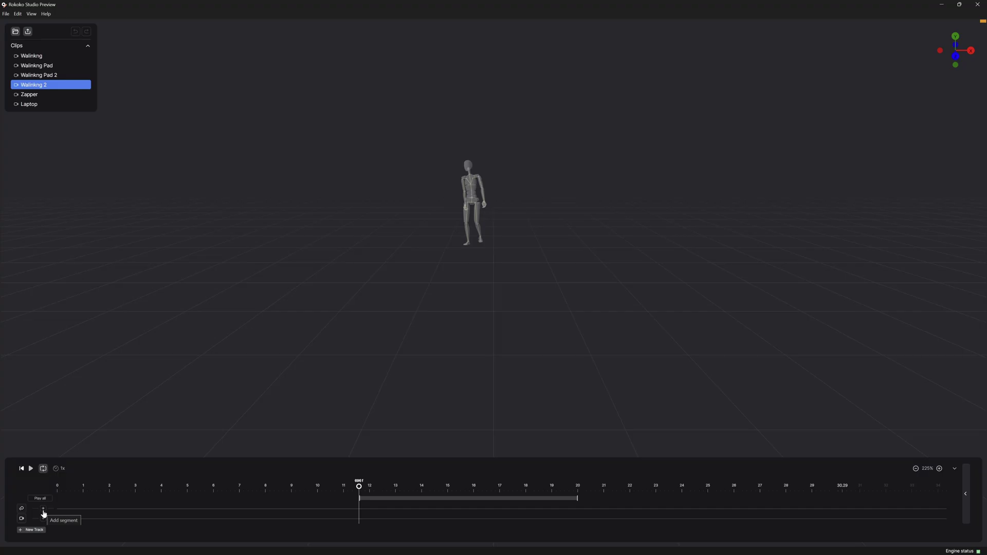
Add a segment to the first track and stretch it from about 11.3 to 20.3 seconds
{"action": "left_click", "coordinate": [43, 509]}
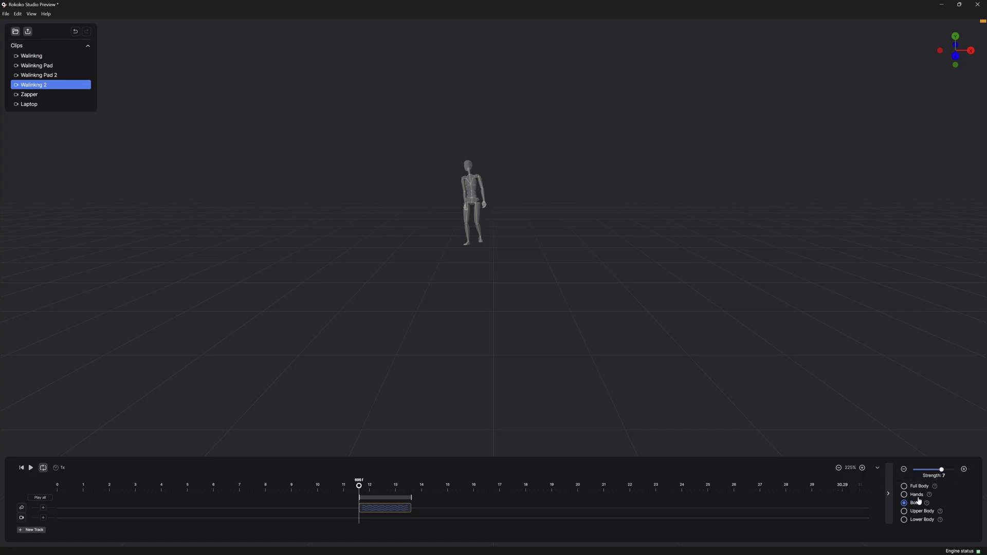
{"action": "left_click_drag", "start_coordinate": [411, 508], "coordinate": [795, 506]}
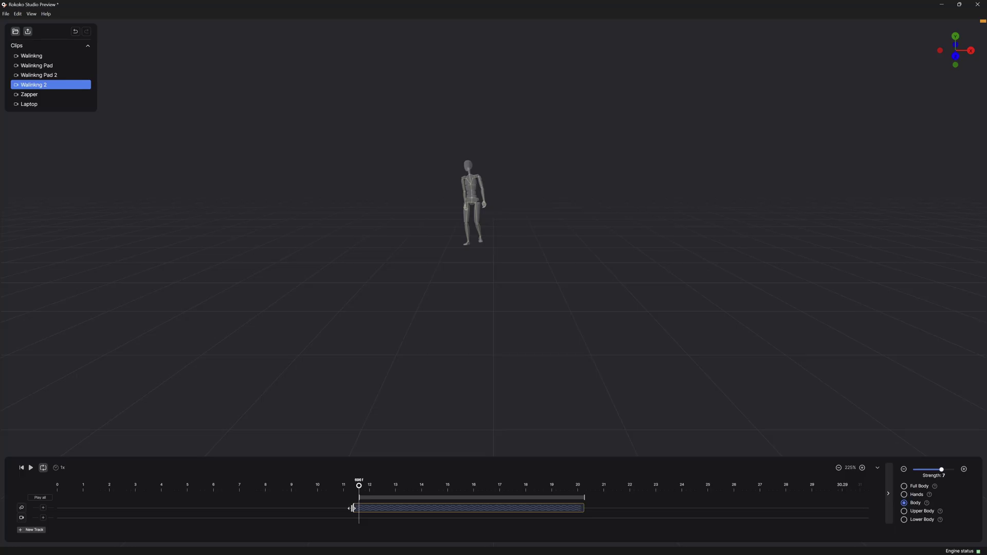
{"action": "left_click_drag", "start_coordinate": [353, 508], "coordinate": [349, 508]}
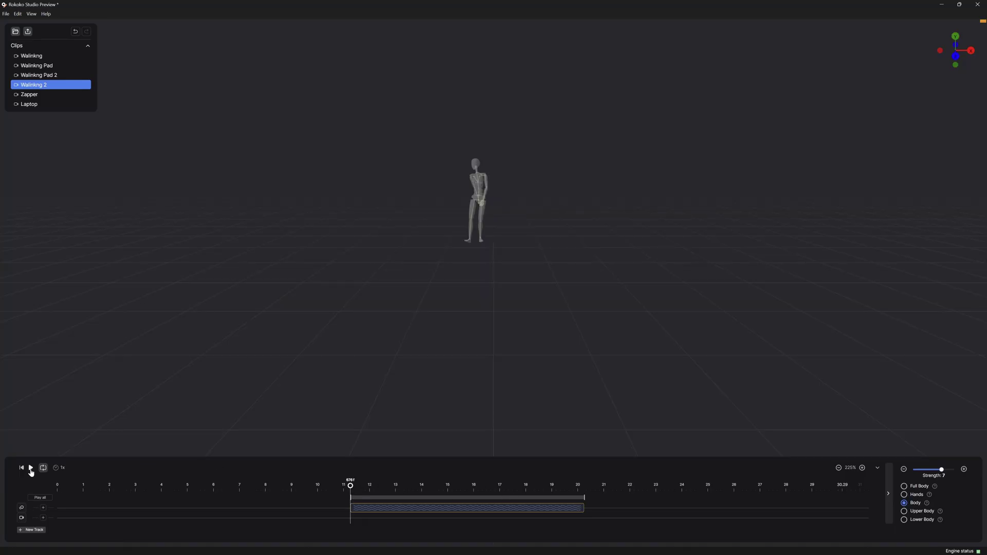
Play back the segment and set its strength to 5.5, pausing once the motion has been checked
{"action": "left_click", "coordinate": [30, 469]}
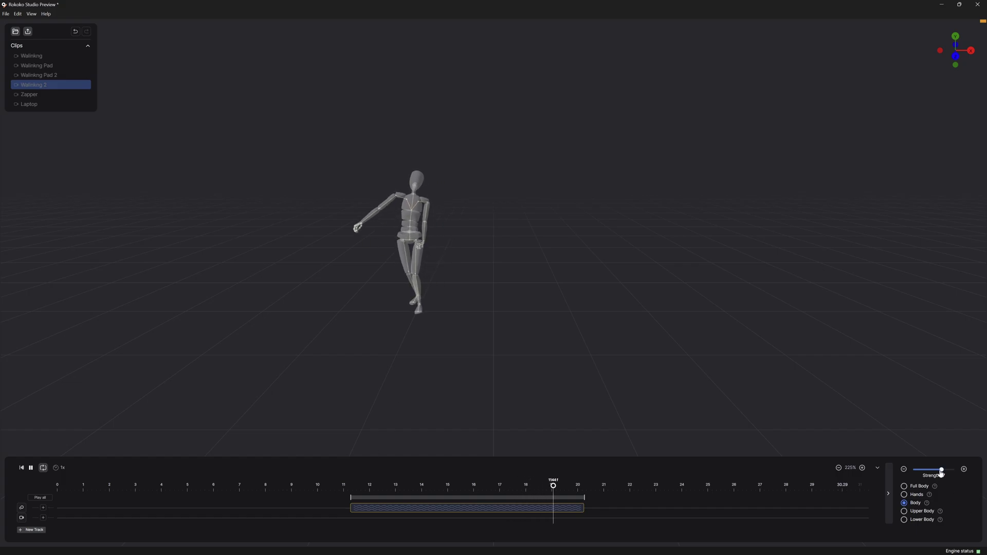
{"action": "left_click_drag", "start_coordinate": [941, 469], "coordinate": [934, 470]}
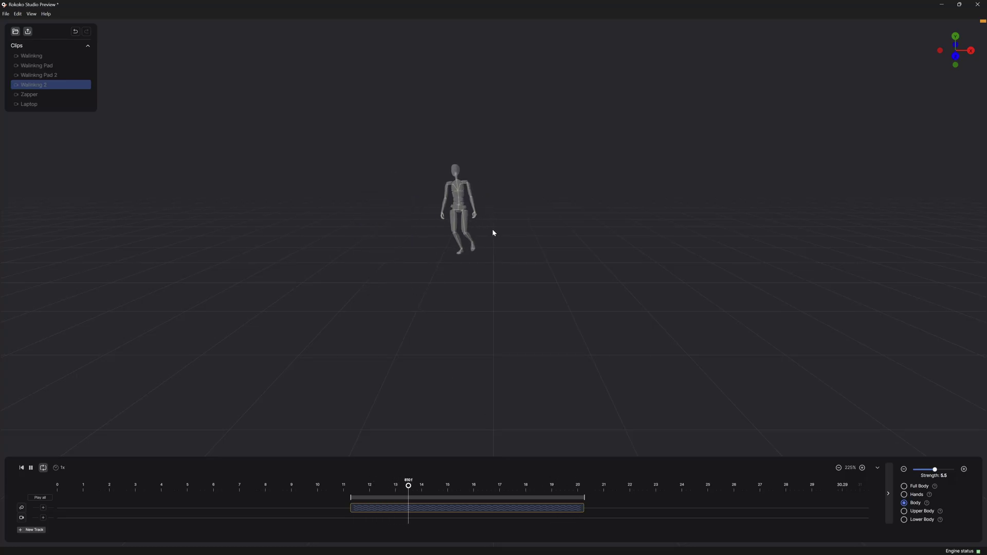
{"action": "left_click", "coordinate": [31, 467]}
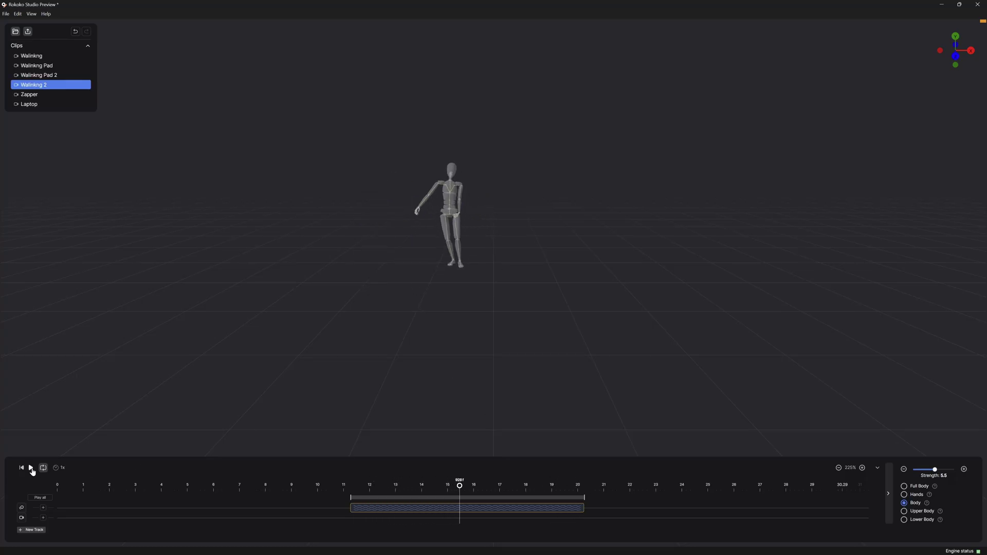
Add a new segment to the second track starting at about 11.3 seconds and end it at 20 seconds
{"action": "left_click", "coordinate": [23, 468]}
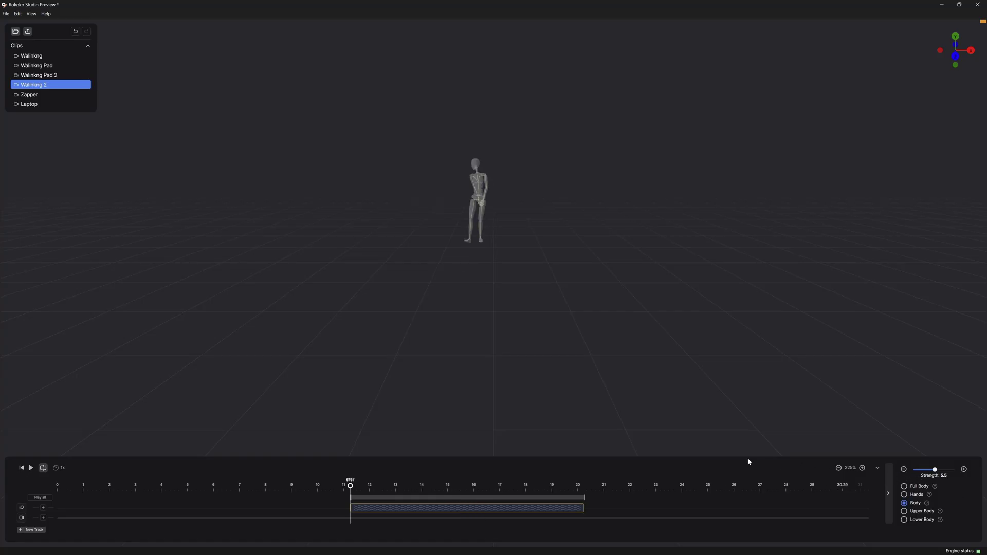
{"action": "left_click", "coordinate": [43, 518]}
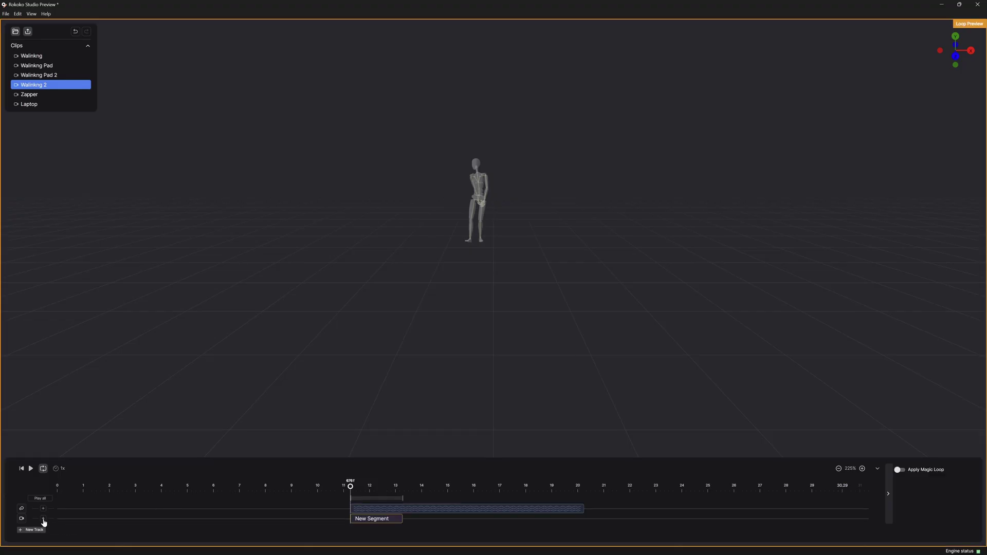
{"action": "left_click_drag", "start_coordinate": [402, 519], "coordinate": [574, 519]}
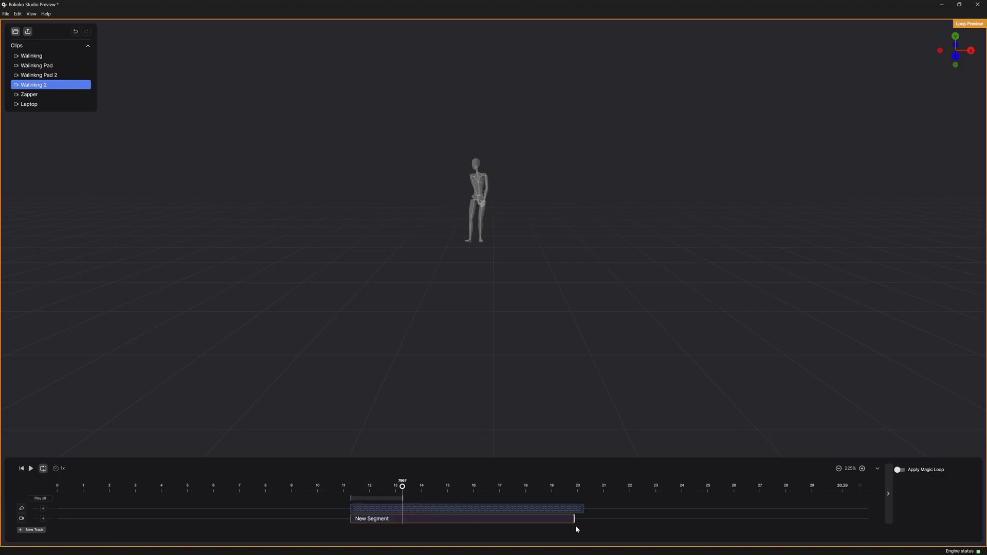
{"action": "left_click", "coordinate": [578, 496]}
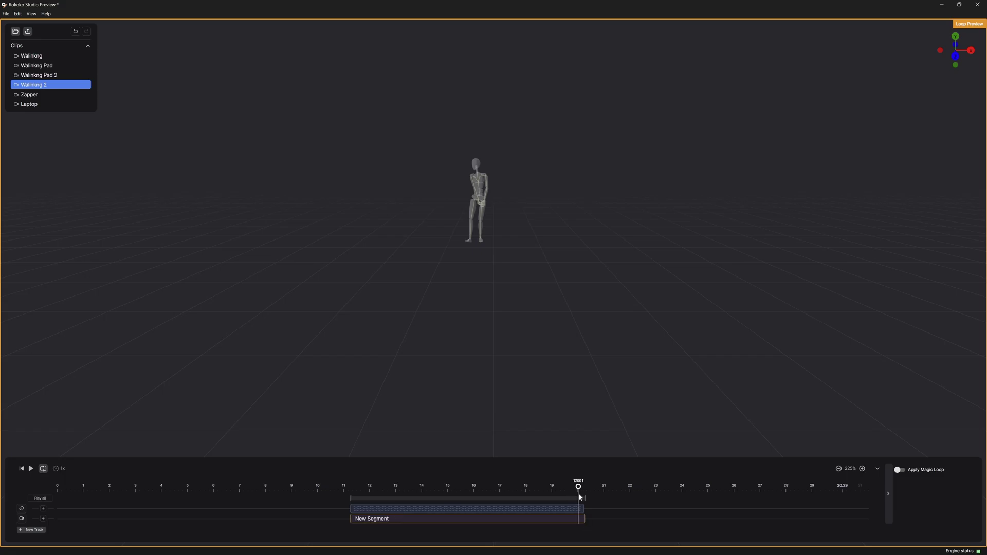
{"action": "left_click_drag", "start_coordinate": [580, 498], "coordinate": [577, 498]}
Apply Magic Loop to the new segment, play back the loop, and return to its start
{"action": "left_click", "coordinate": [900, 470]}
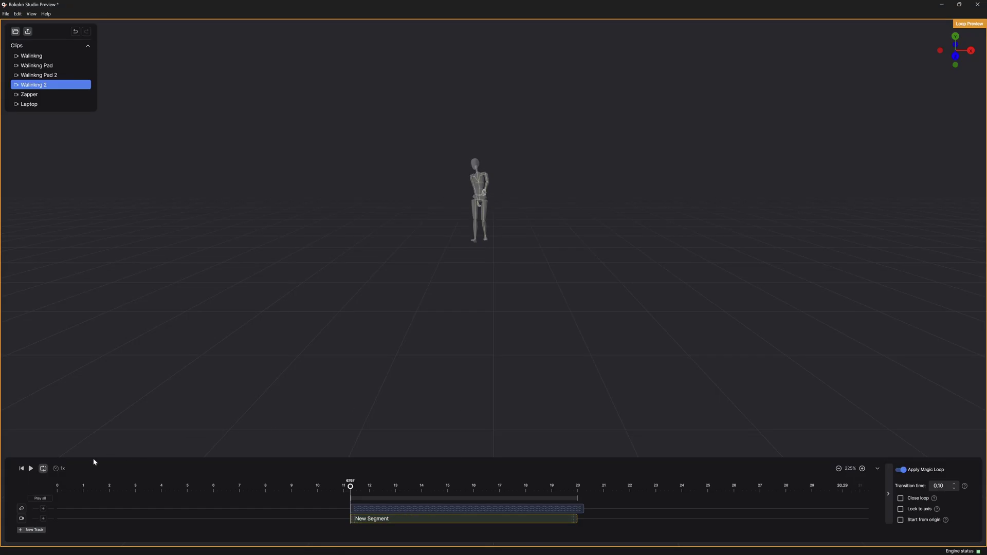
{"action": "left_click", "coordinate": [31, 469]}
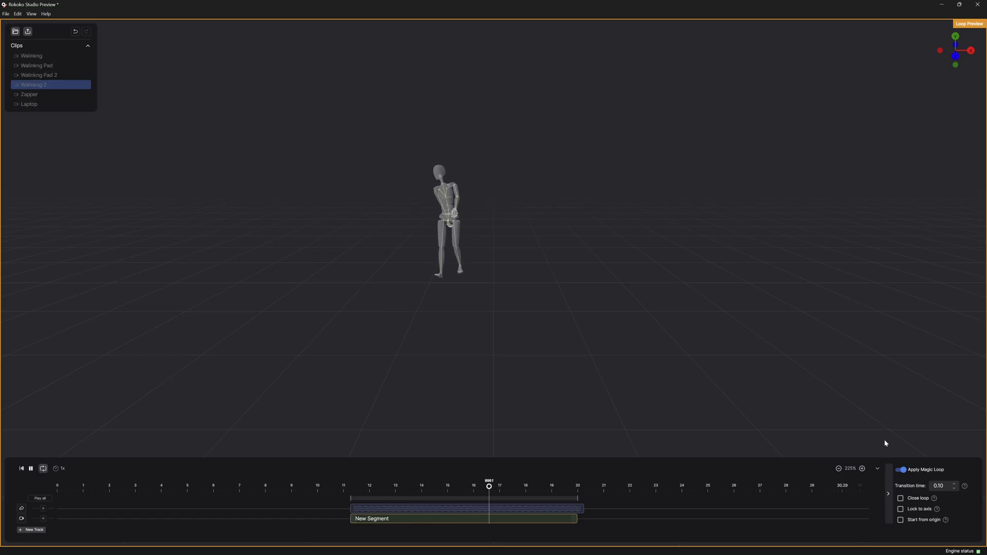
{"action": "left_click", "coordinate": [31, 469]}
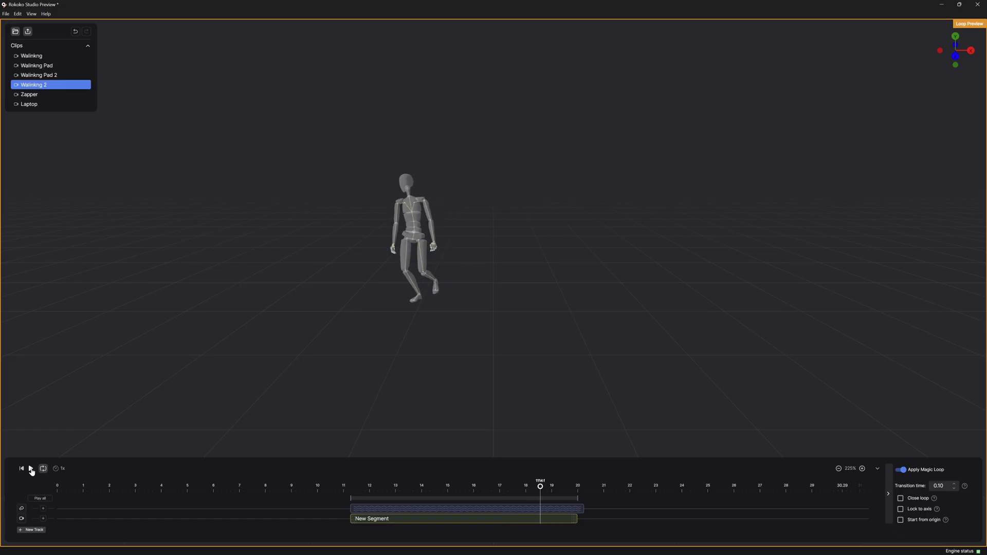
{"action": "left_click", "coordinate": [22, 469]}
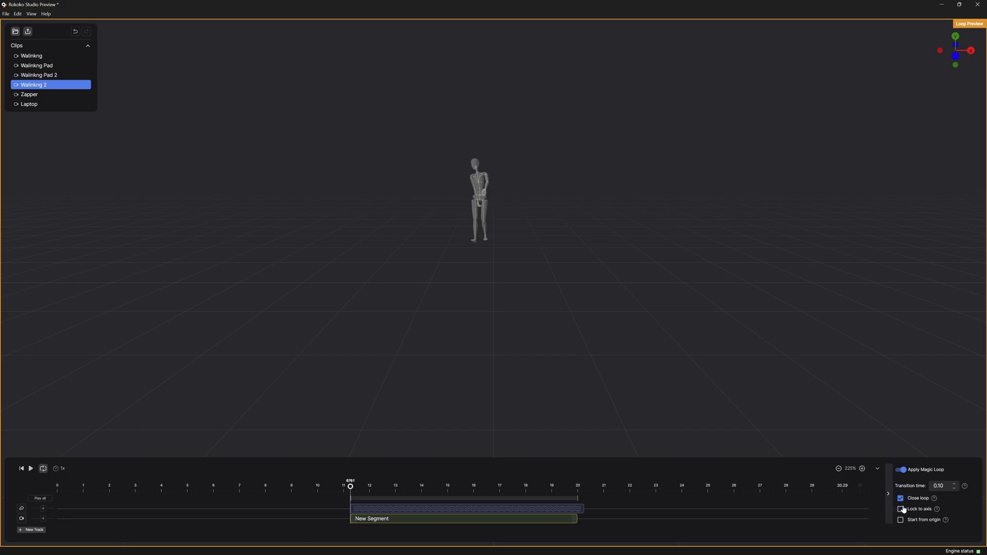
Enable Close loop and Lock to axis for the Magic Loop, check the playback, and return to the start
{"action": "left_click", "coordinate": [902, 510]}
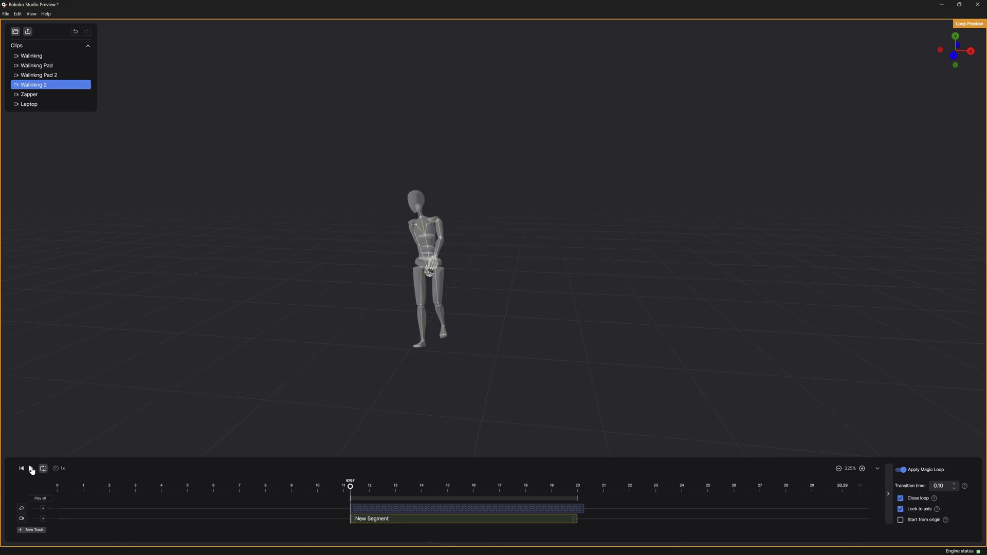
{"action": "left_click", "coordinate": [32, 469]}
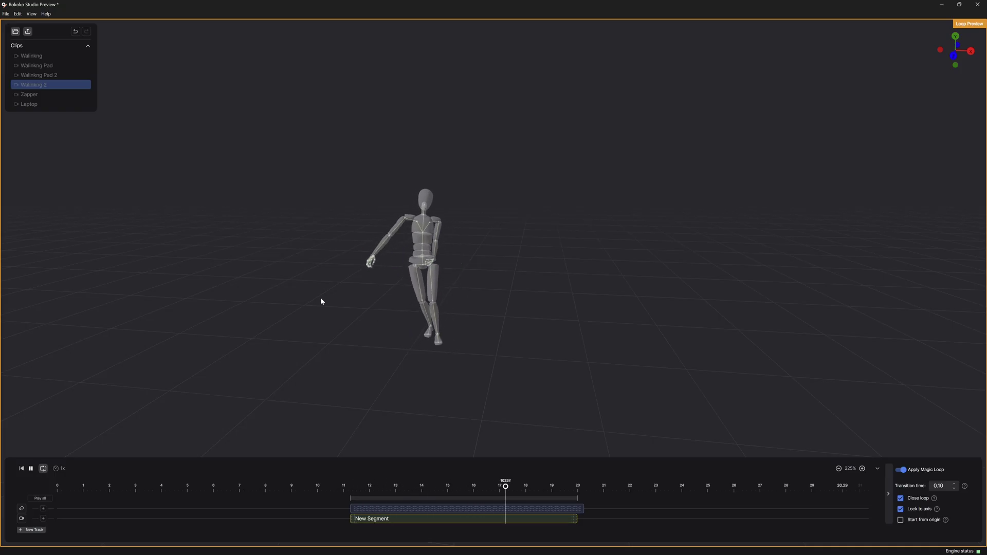
{"action": "left_click", "coordinate": [21, 469]}
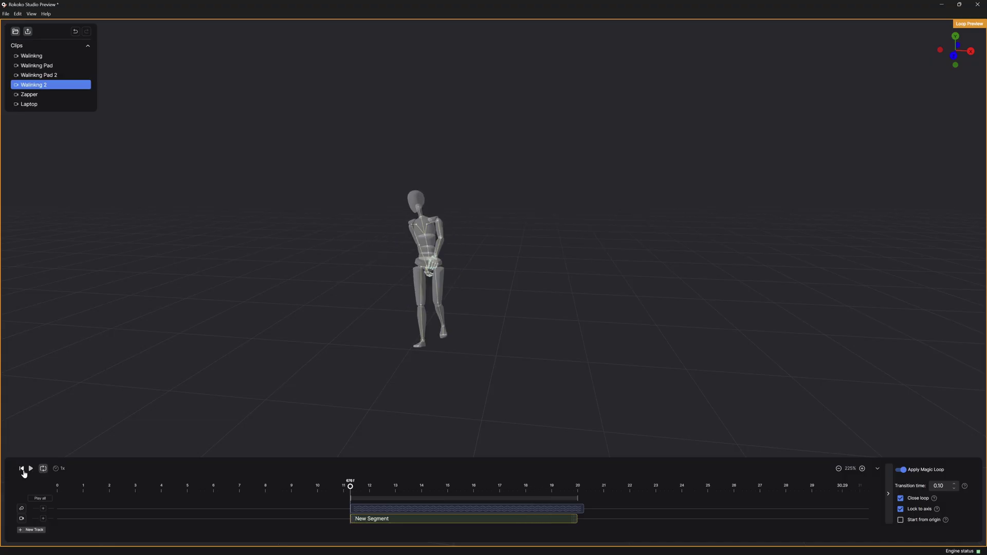
Make the loop start from origin, play it back from a side view of the character, and pause
{"action": "left_click", "coordinate": [902, 521]}
{"action": "scroll", "coordinate": [479, 370], "scroll_direction": "down", "scroll_amount": 5}
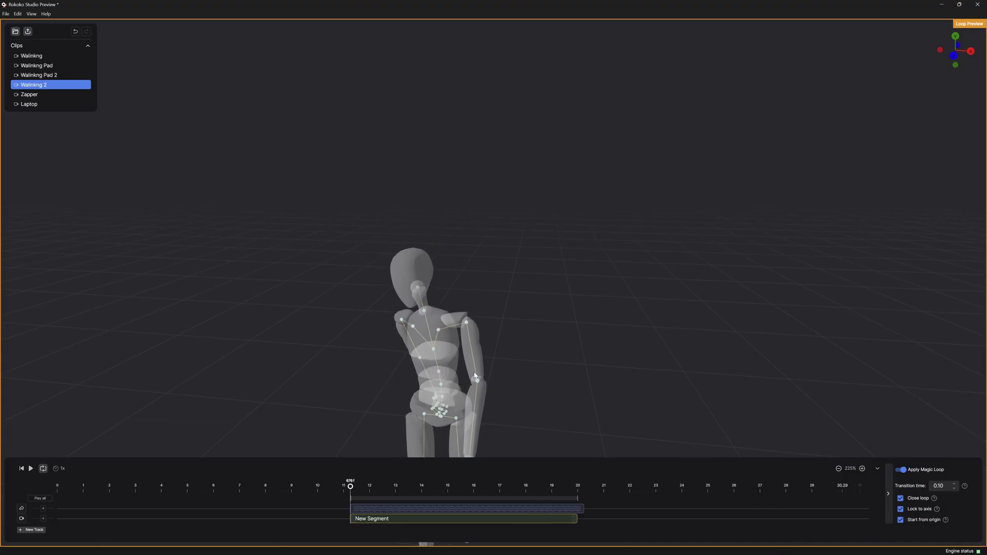
{"action": "left_click_drag", "start_coordinate": [465, 405], "coordinate": [359, 323]}
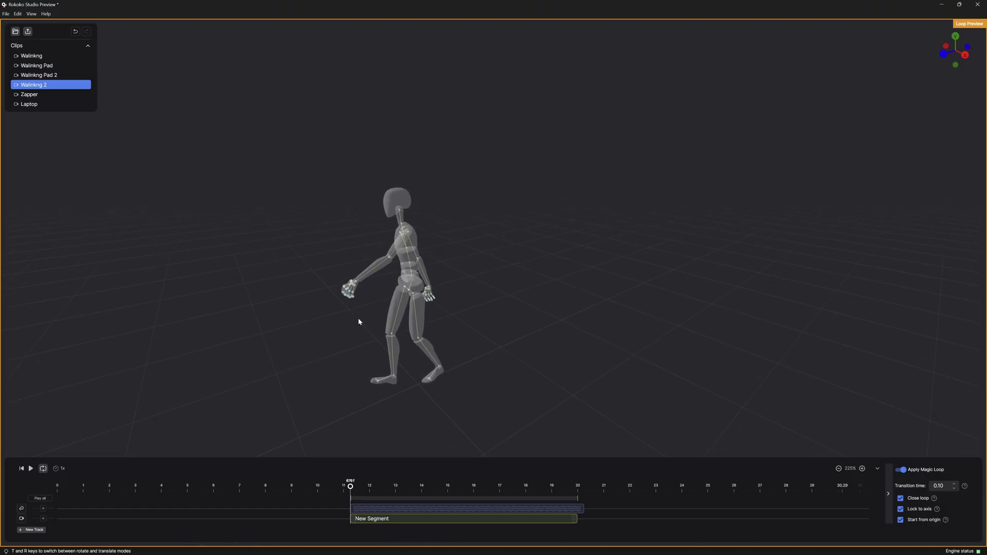
{"action": "left_click", "coordinate": [31, 469]}
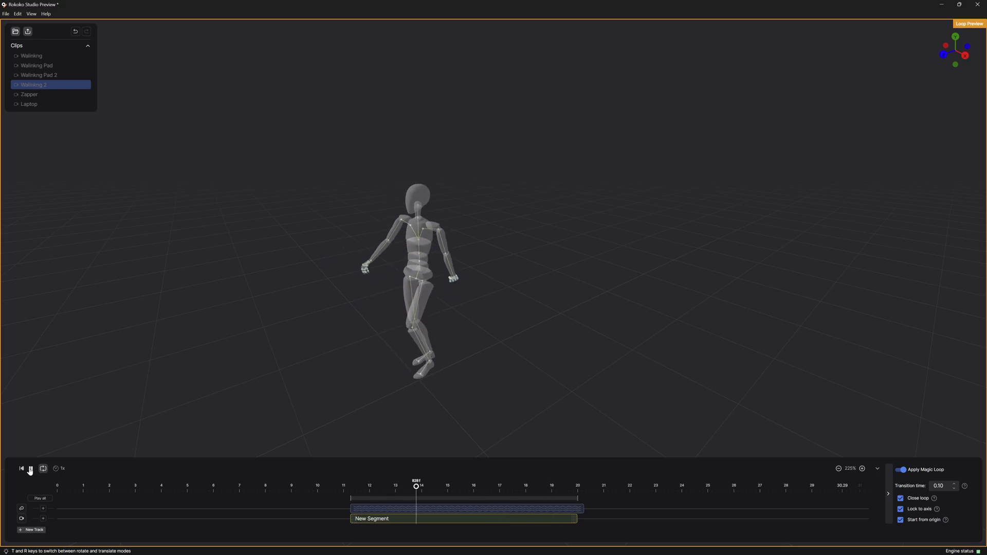
{"action": "key", "text": "space"}
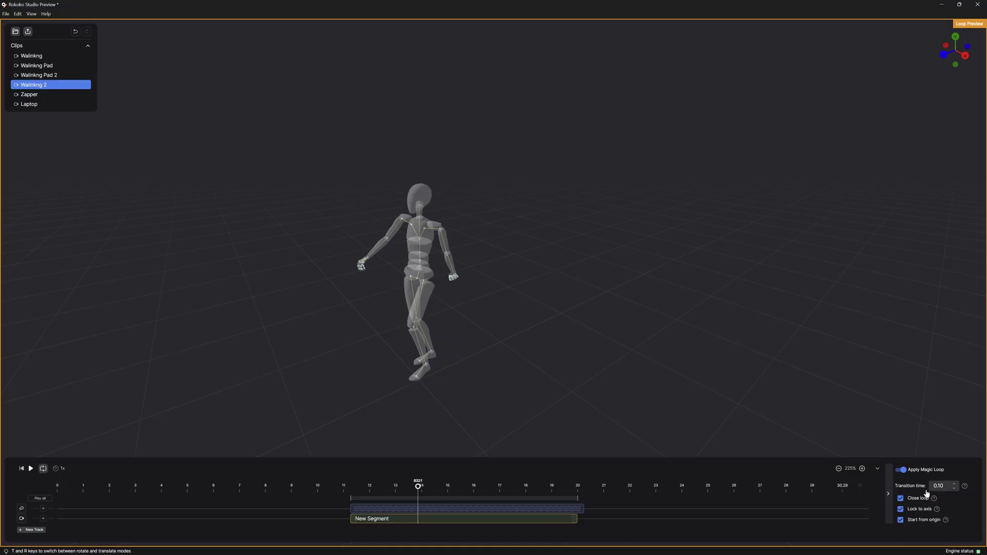
Set the Magic Loop transition time to 1.00, play back the smoother loop, and pause
{"action": "type", "text": "1"}
{"action": "key", "text": "Return"}
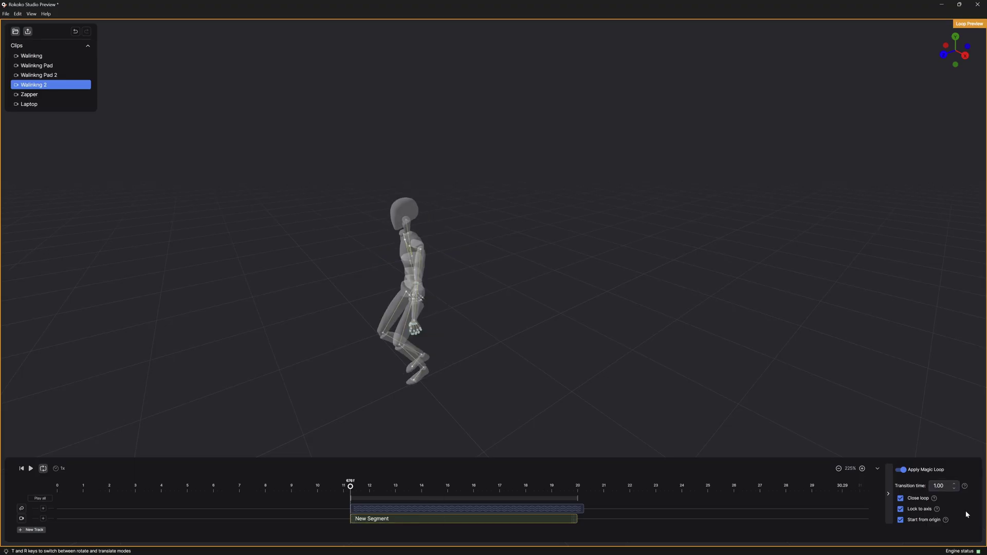
{"action": "left_click", "coordinate": [29, 470]}
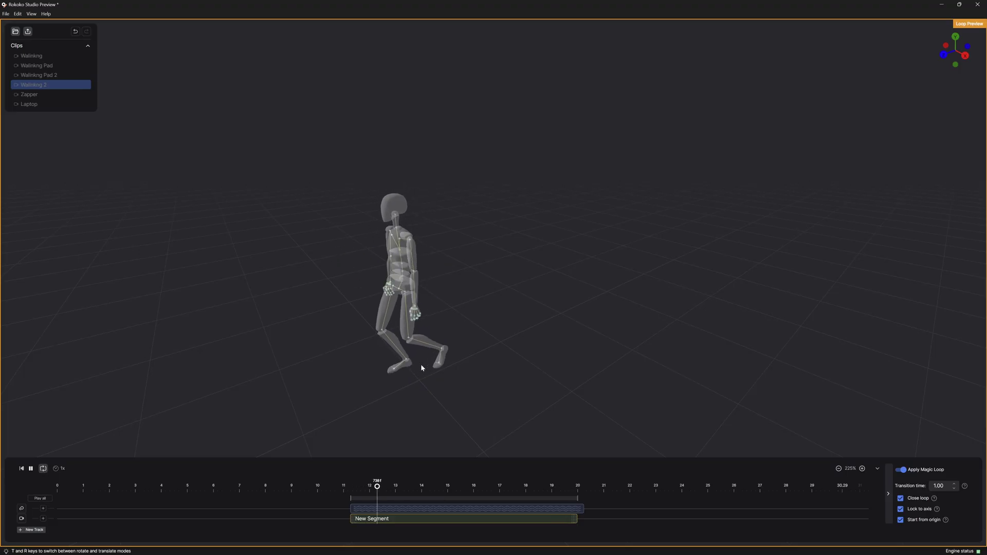
{"action": "left_click", "coordinate": [31, 468]}
Trim the looped segment to about 11.6–19.9 seconds, check its playback, and export the segment
{"action": "left_click", "coordinate": [576, 519]}
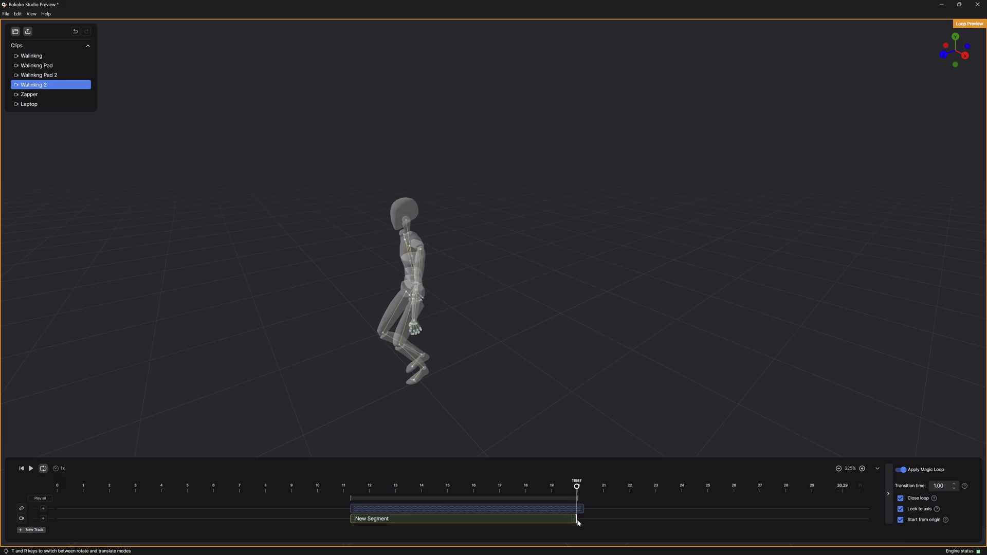
{"action": "key", "text": "space"}
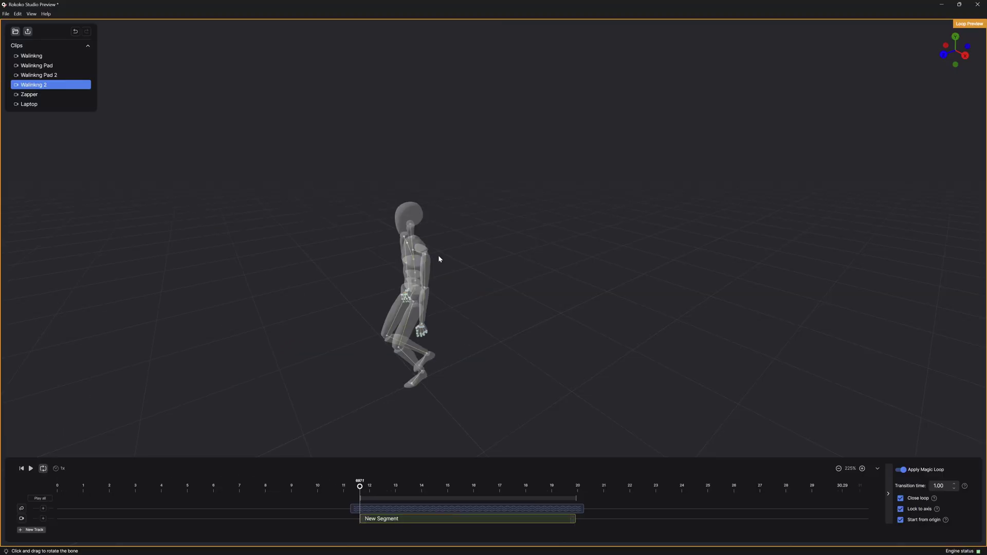
{"action": "right_click", "coordinate": [388, 519]}
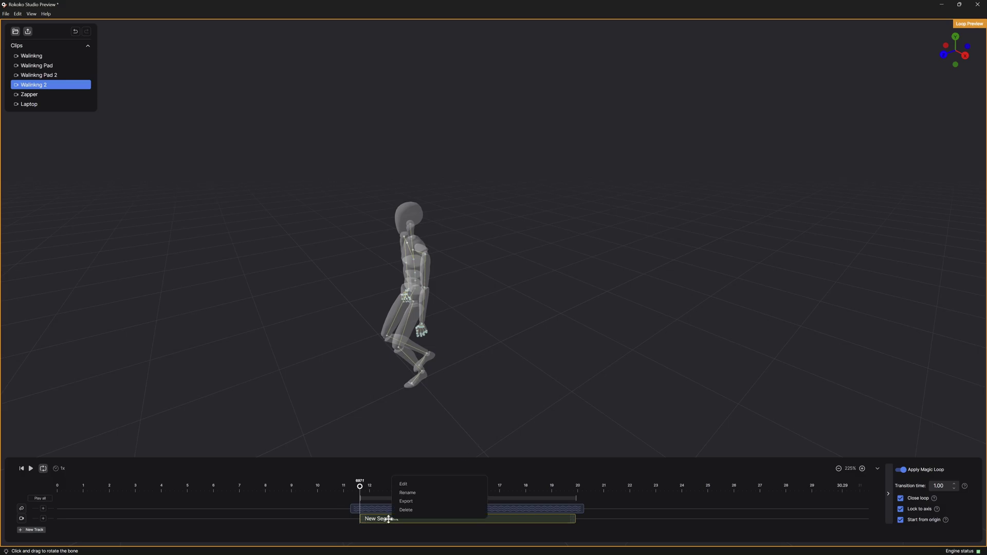
{"action": "left_click", "coordinate": [406, 501]}
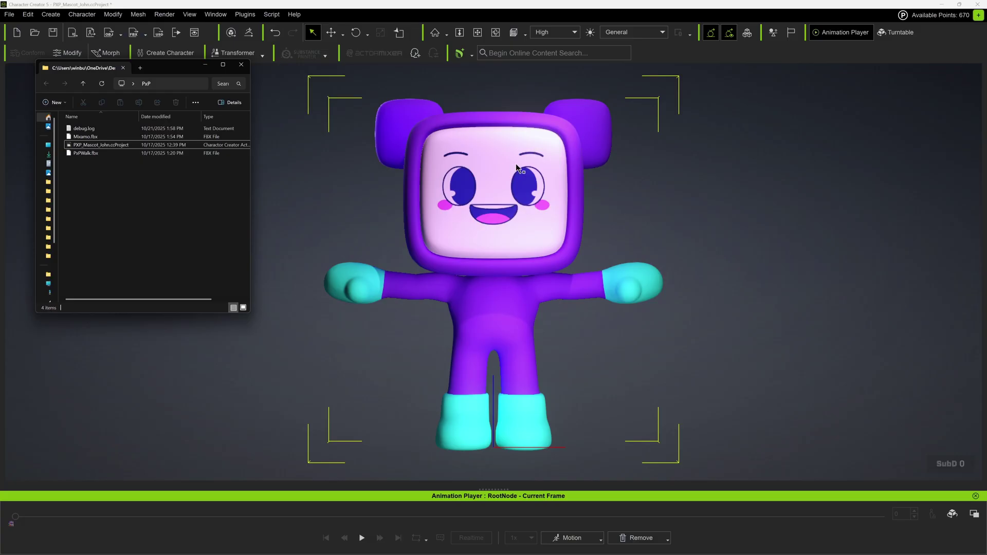
Switch to Character Creator 5, import Mixamo.fbx onto the mascot with the Mixamo_ChXXCharacter profile forced to 60 fps, and play the motion
{"action": "left_click", "coordinate": [82, 137]}
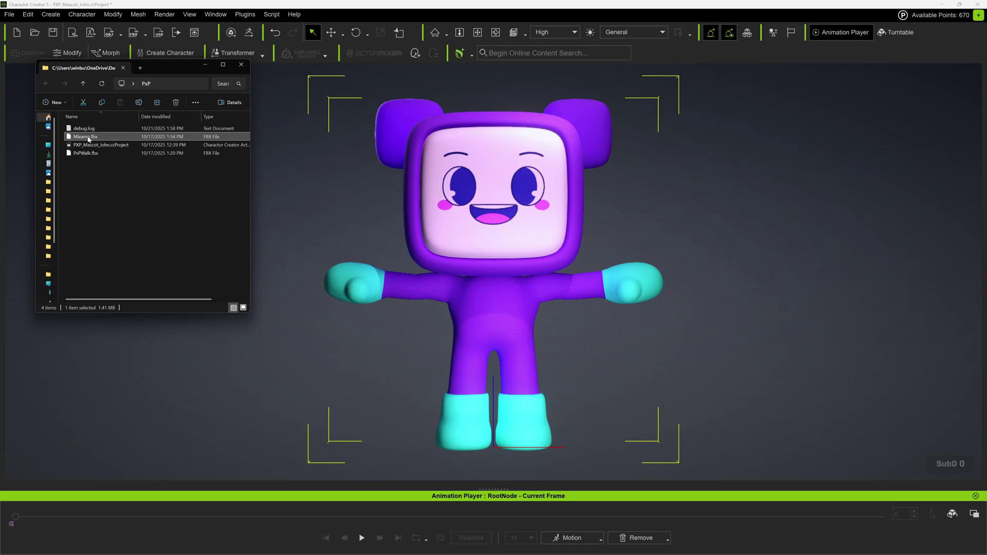
{"action": "left_click_drag", "start_coordinate": [99, 144], "coordinate": [510, 232]}
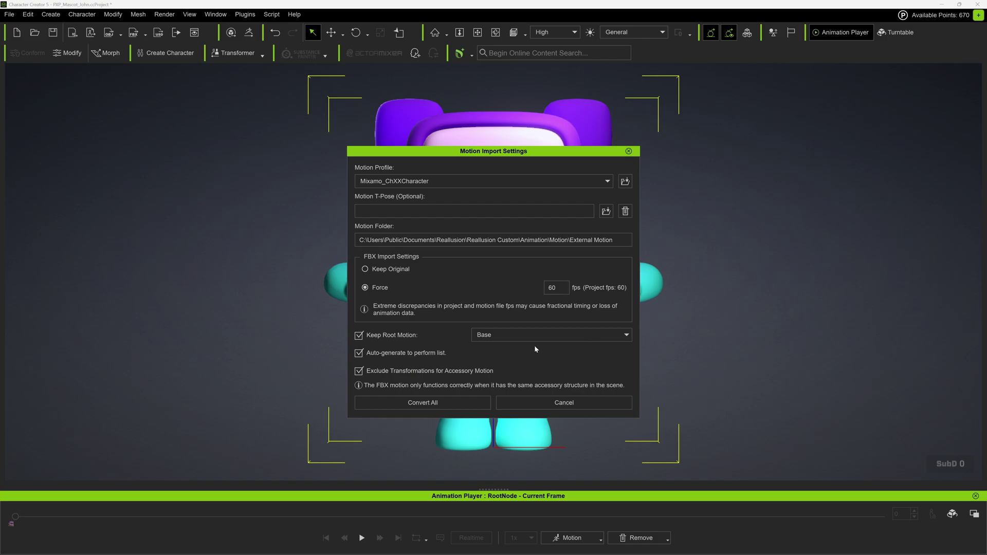
{"action": "left_click", "coordinate": [430, 403]}
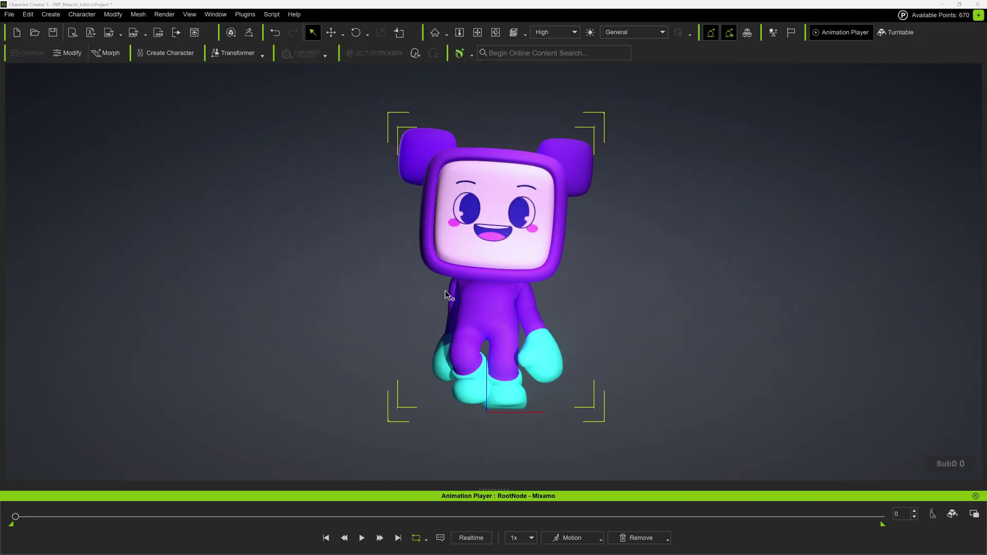
{"action": "left_click", "coordinate": [362, 538]}
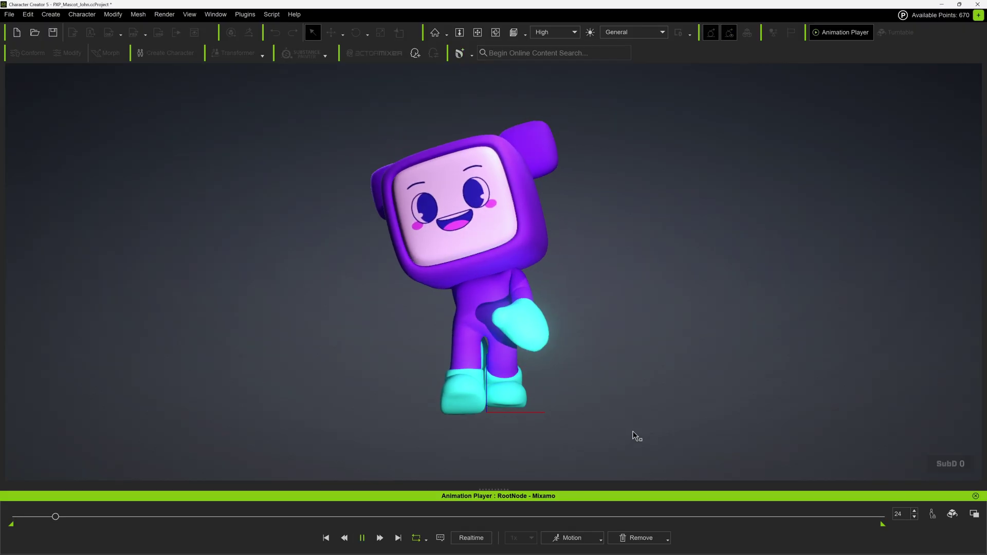